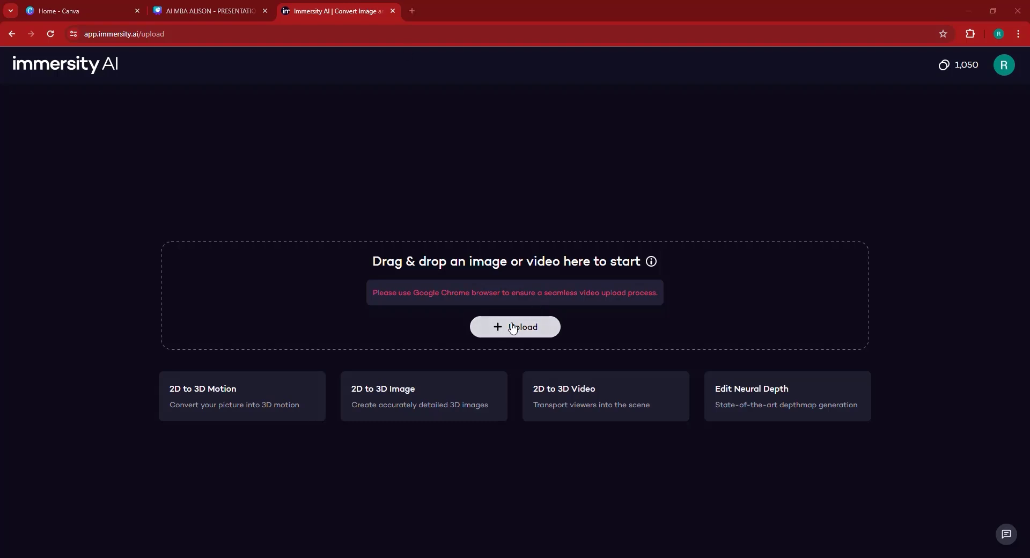
Upload the smiling tuxedo portrait so Immersity AI plays it as a 3D motion preview.
{"action": "left_click", "coordinate": [514, 327]}
{"action": "key", "text": "Escape"}
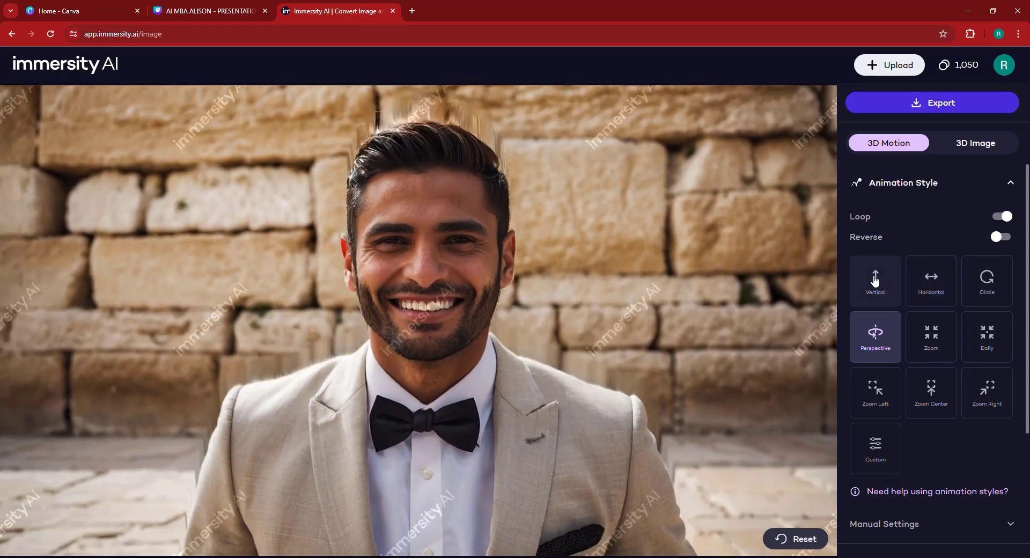
Preview the vertical, horizontal, circular, perspective and zoom animation styles on the portrait.
{"action": "left_click", "coordinate": [875, 279]}
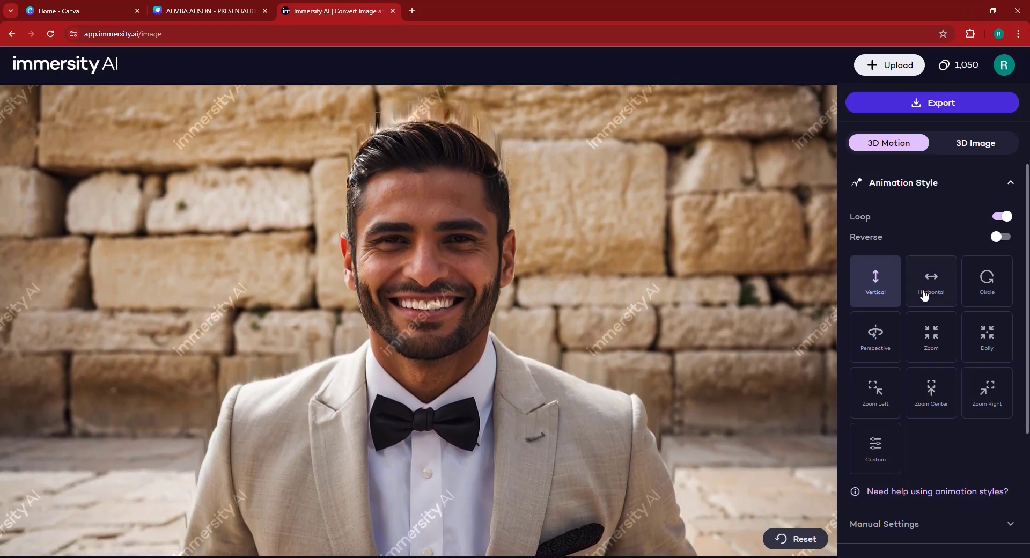
{"action": "left_click", "coordinate": [924, 295]}
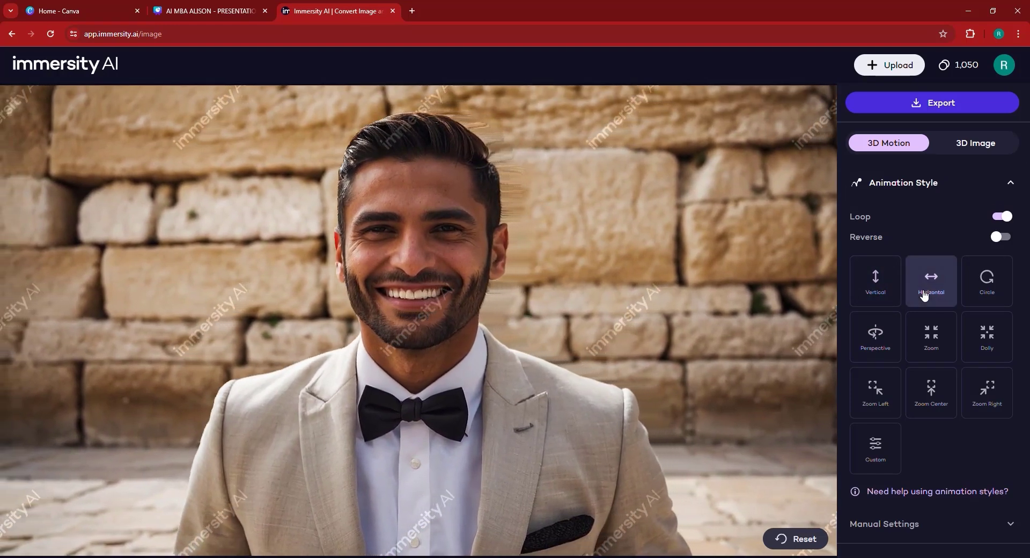
{"action": "left_click", "coordinate": [990, 290]}
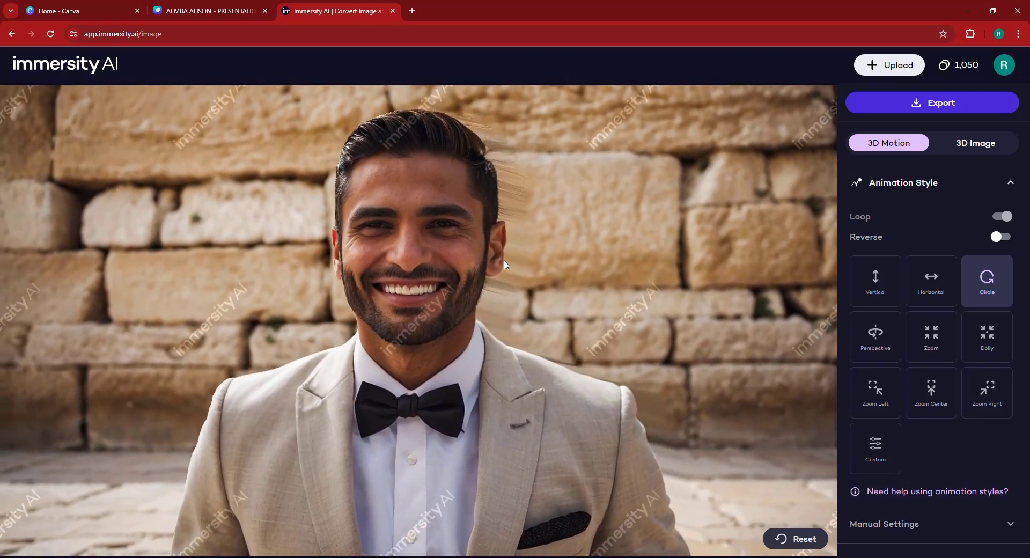
{"action": "left_click", "coordinate": [874, 335]}
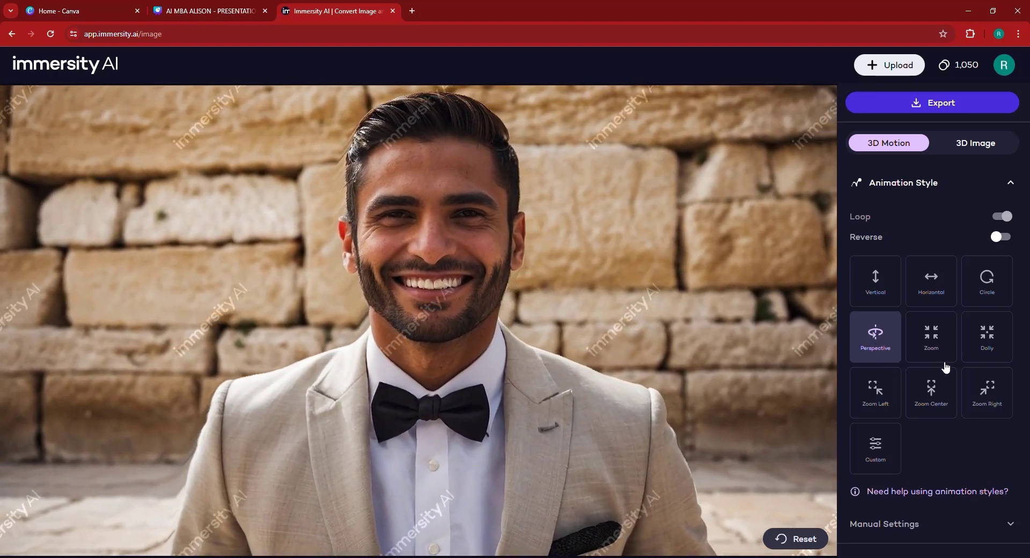
{"action": "left_click", "coordinate": [933, 349]}
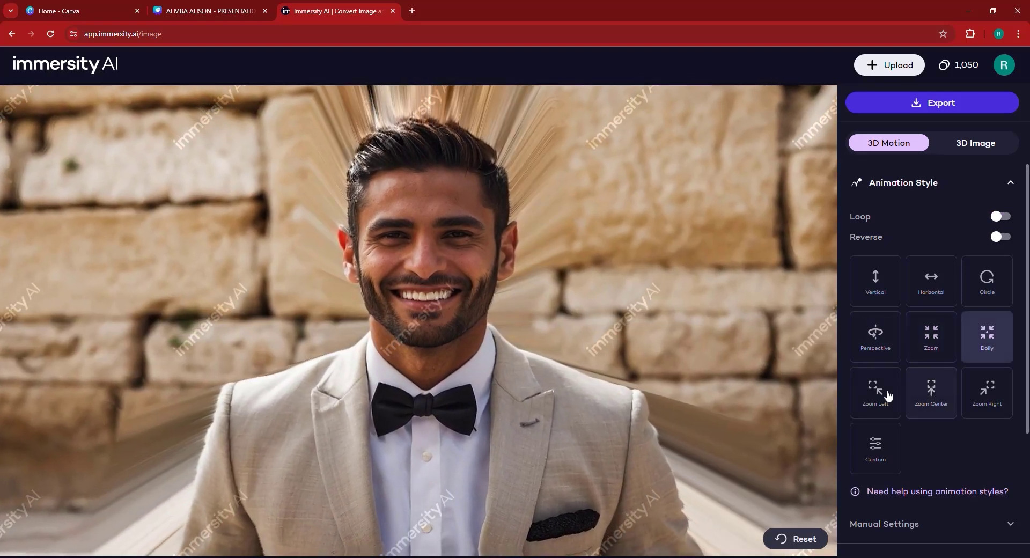
Try the left, centred and right zoom styles, then settle on Perspective with Reverse on.
{"action": "left_click", "coordinate": [888, 394]}
{"action": "left_click", "coordinate": [932, 393]}
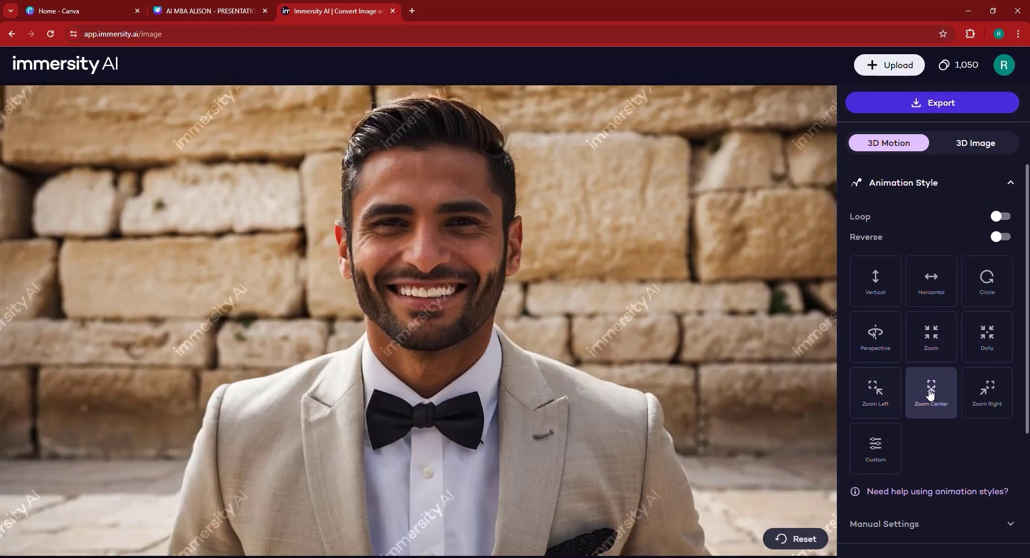
{"action": "left_click", "coordinate": [986, 393]}
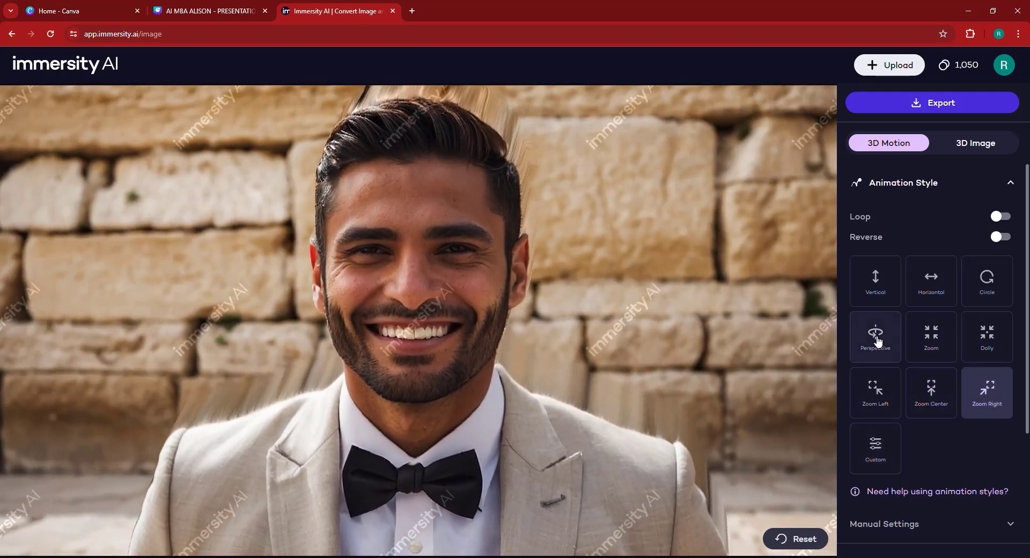
{"action": "left_click", "coordinate": [879, 343]}
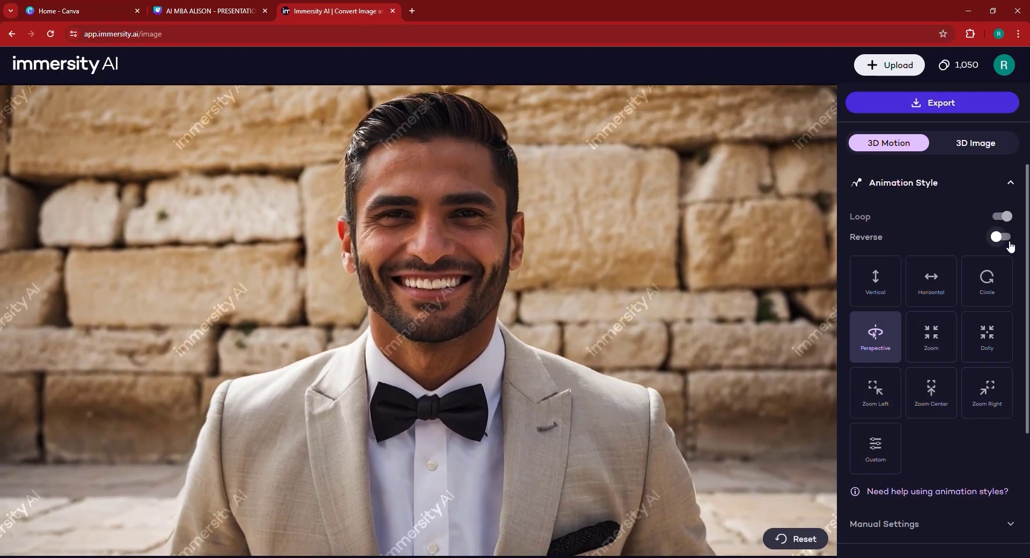
{"action": "left_click", "coordinate": [1008, 242]}
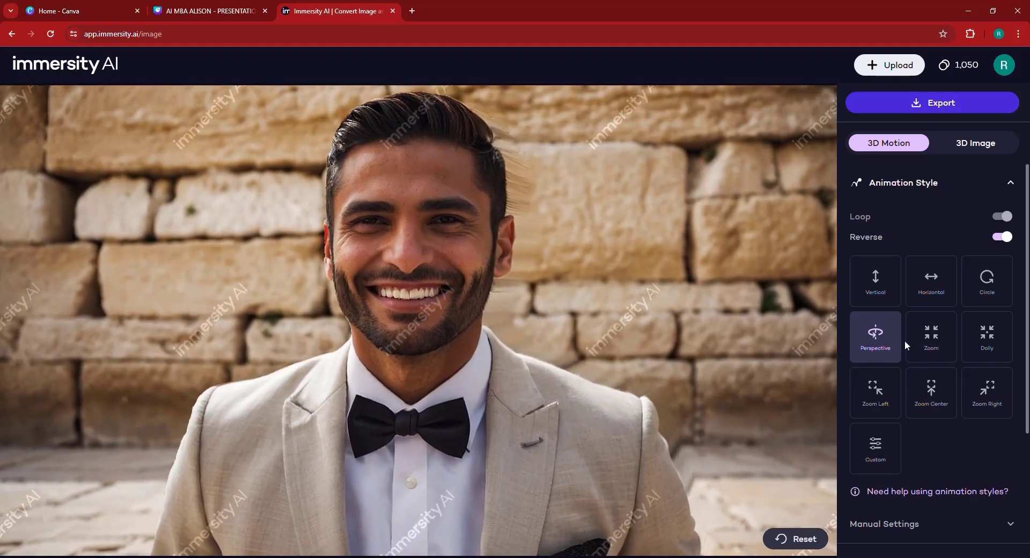
Set the amount of motion to 34% after trying higher values.
{"action": "scroll", "coordinate": [905, 340], "scroll_direction": "down", "scroll_amount": 3}
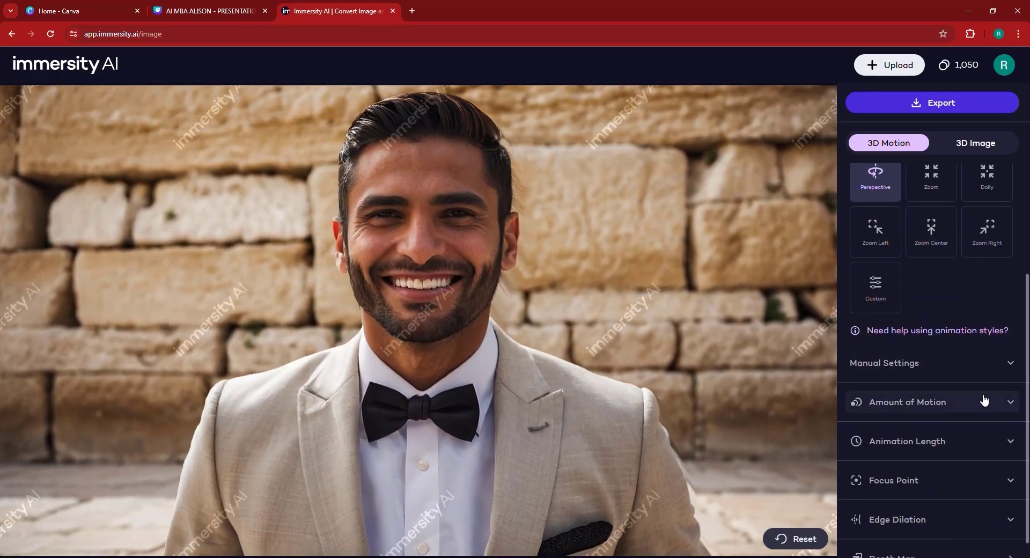
{"action": "left_click", "coordinate": [982, 408]}
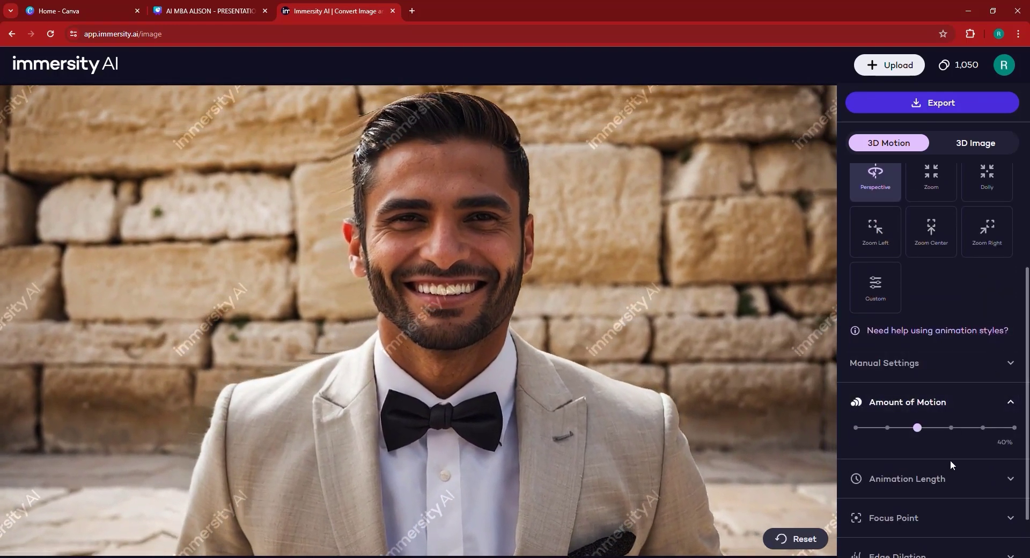
{"action": "left_click", "coordinate": [949, 428]}
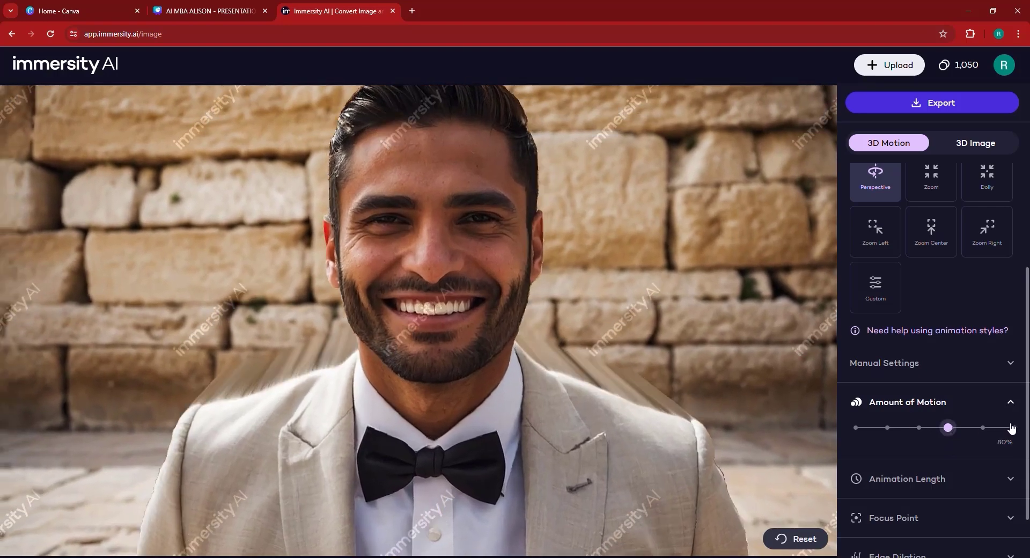
{"action": "left_click", "coordinate": [1011, 427]}
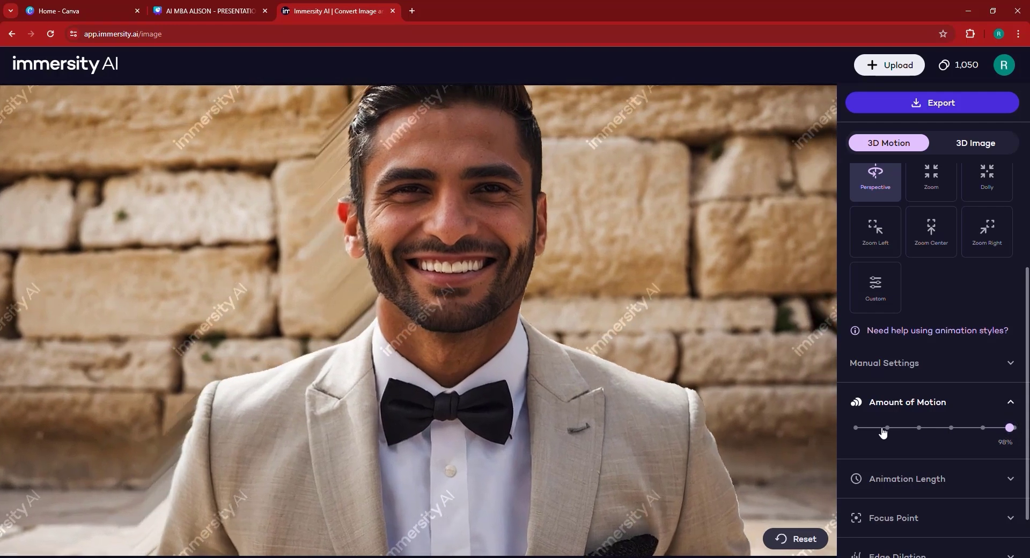
{"action": "left_click", "coordinate": [883, 430]}
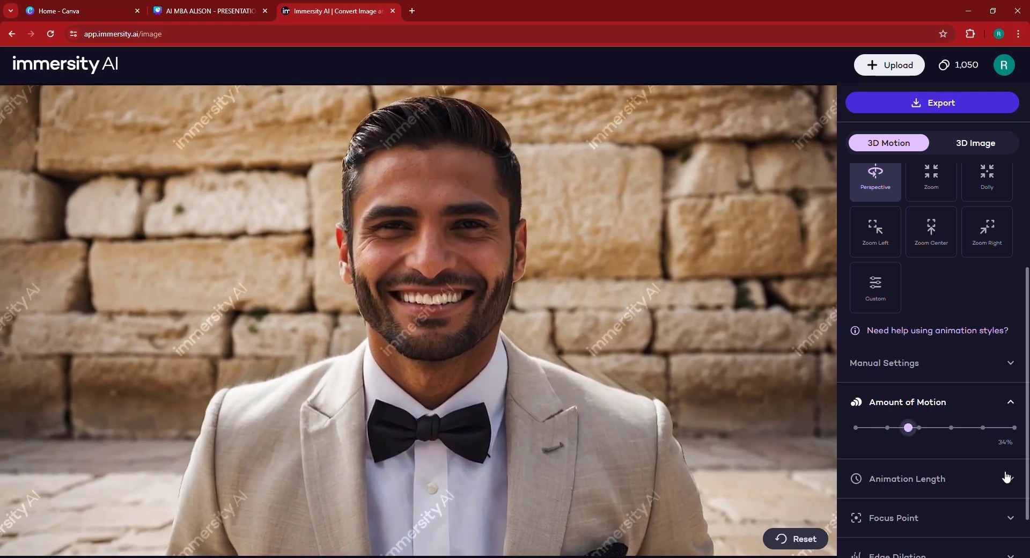
Return the focus point to the middle, raise edge dilation to 45%, and open the depth map.
{"action": "scroll", "coordinate": [1000, 461], "scroll_direction": "down", "scroll_amount": 2}
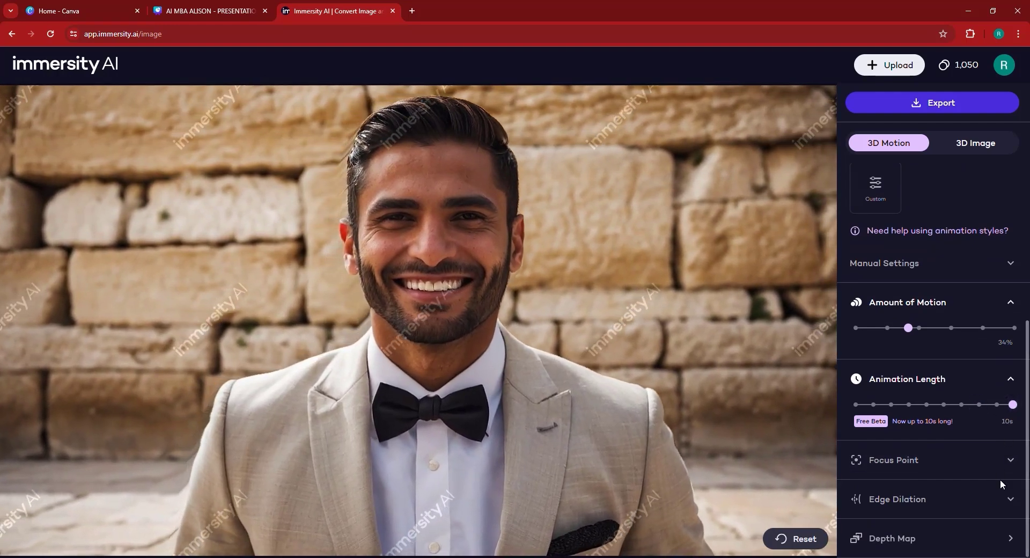
{"action": "left_click", "coordinate": [1011, 461]}
{"action": "scroll", "coordinate": [973, 446], "scroll_direction": "down", "scroll_amount": 1}
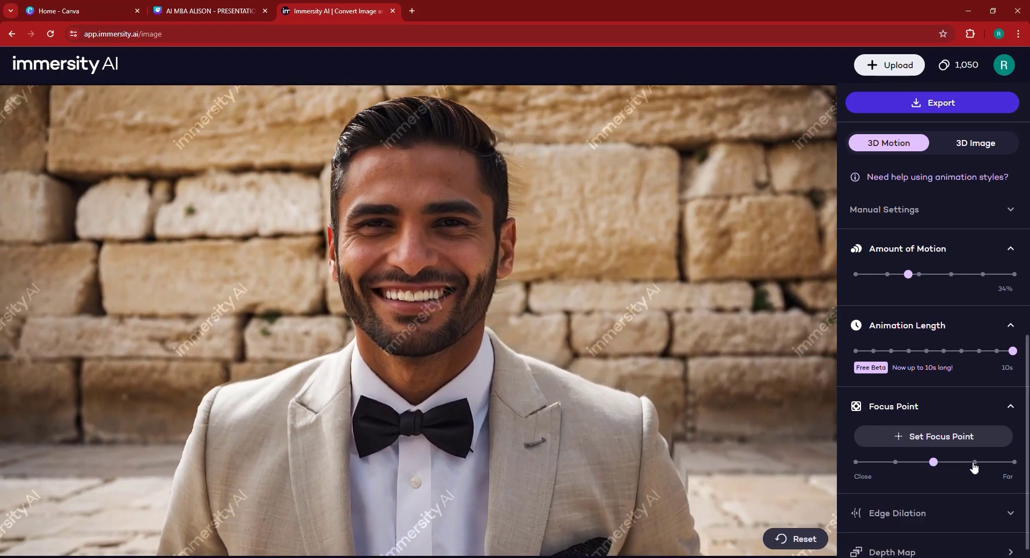
{"action": "left_click", "coordinate": [973, 462]}
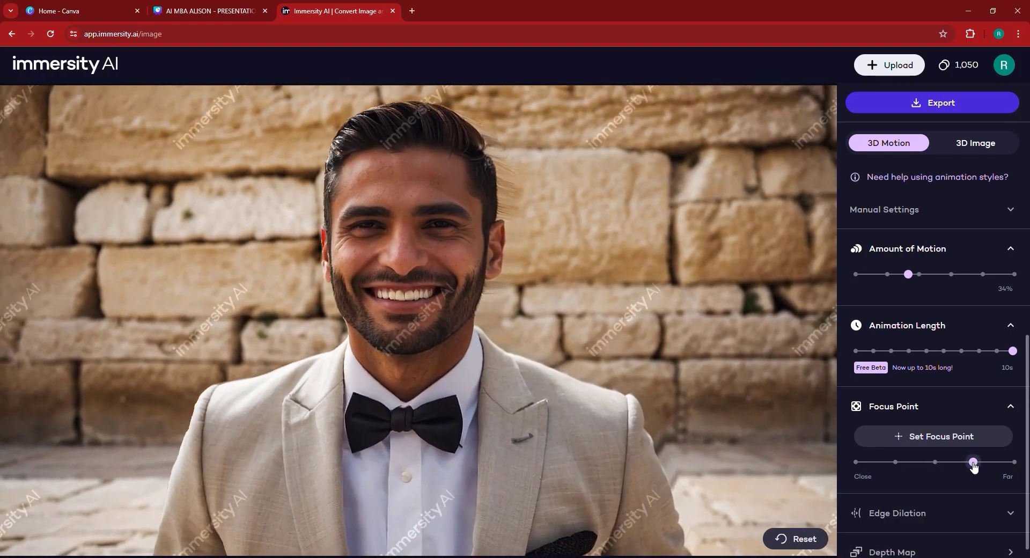
{"action": "left_click", "coordinate": [934, 461]}
{"action": "scroll", "coordinate": [935, 467], "scroll_direction": "down", "scroll_amount": 1}
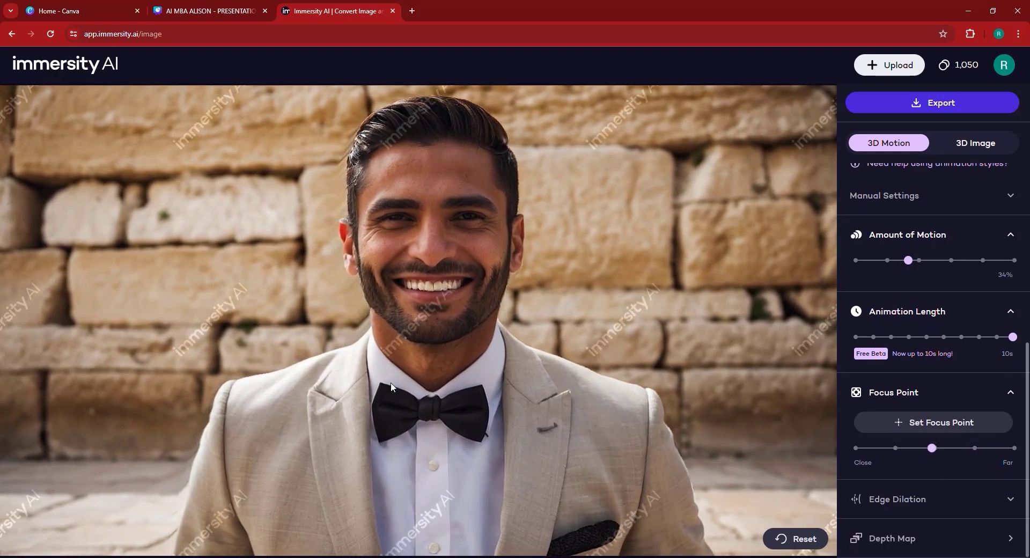
{"action": "left_click", "coordinate": [1007, 498]}
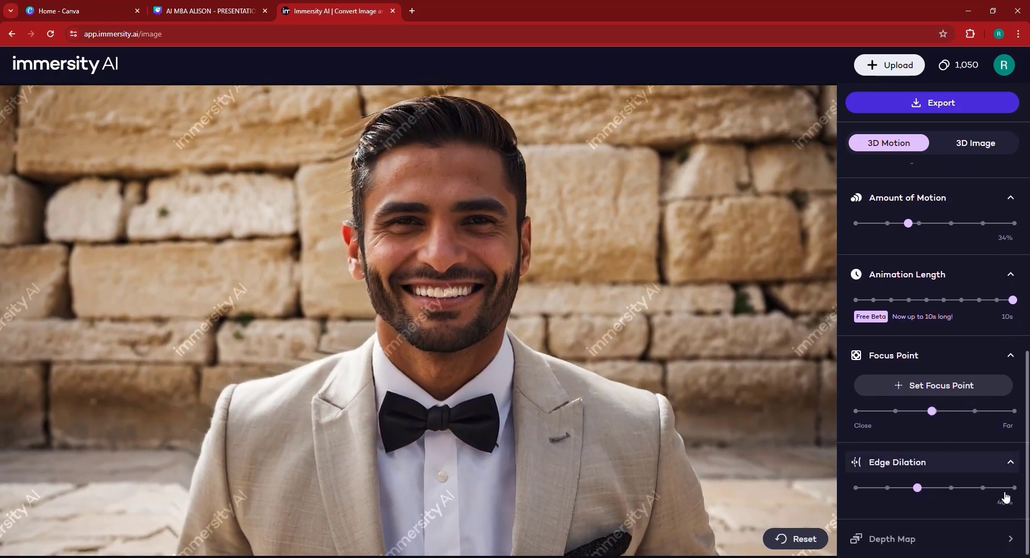
{"action": "left_click", "coordinate": [952, 487]}
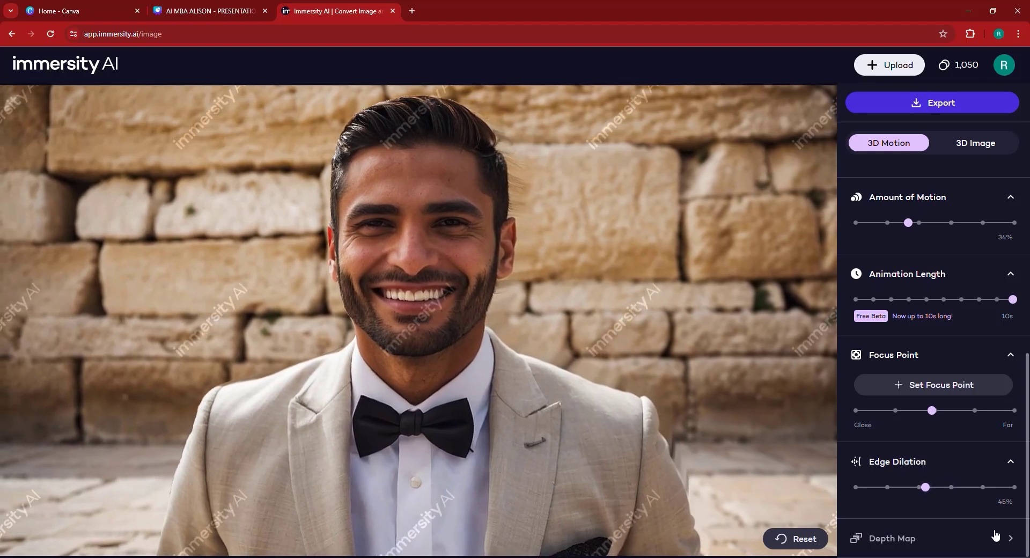
{"action": "left_click", "coordinate": [993, 537]}
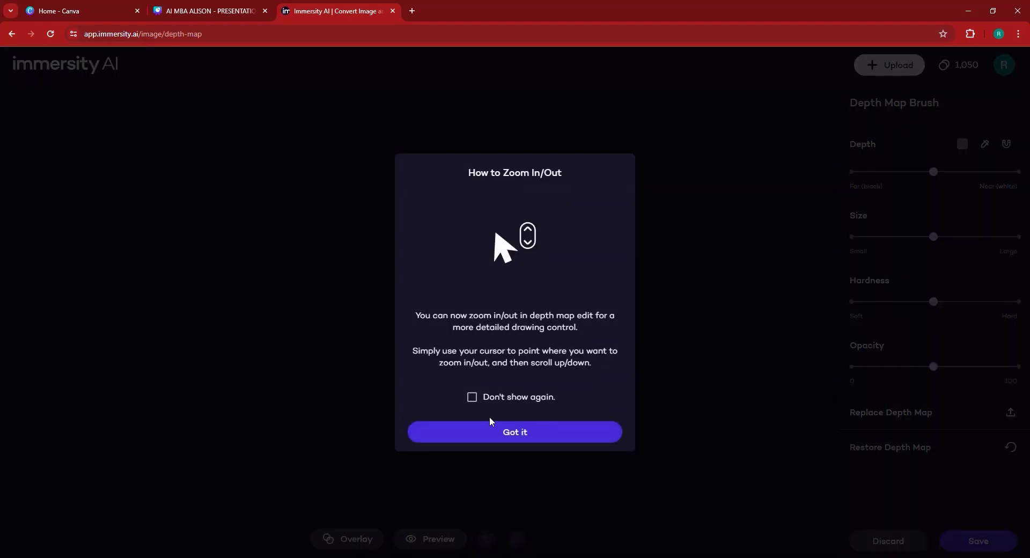
Paint grey depth strokes on the background beside the man's head and neck.
{"action": "left_click", "coordinate": [494, 433]}
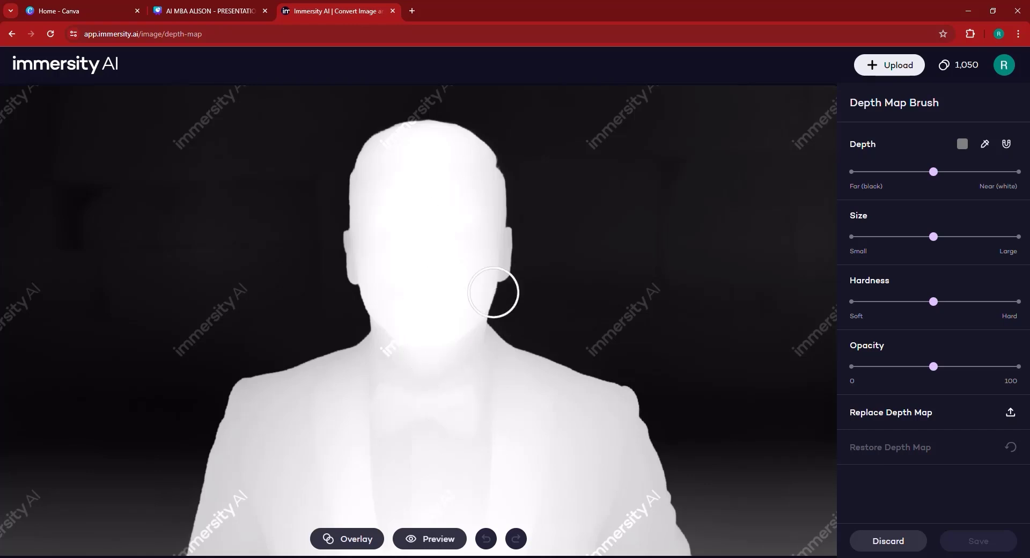
{"action": "mouse_move", "coordinate": [508, 257]}
{"action": "left_mouse_down"}
{"action": "mouse_move", "coordinate": [528, 284]}
{"action": "mouse_move", "coordinate": [627, 334]}
{"action": "left_mouse_up"}
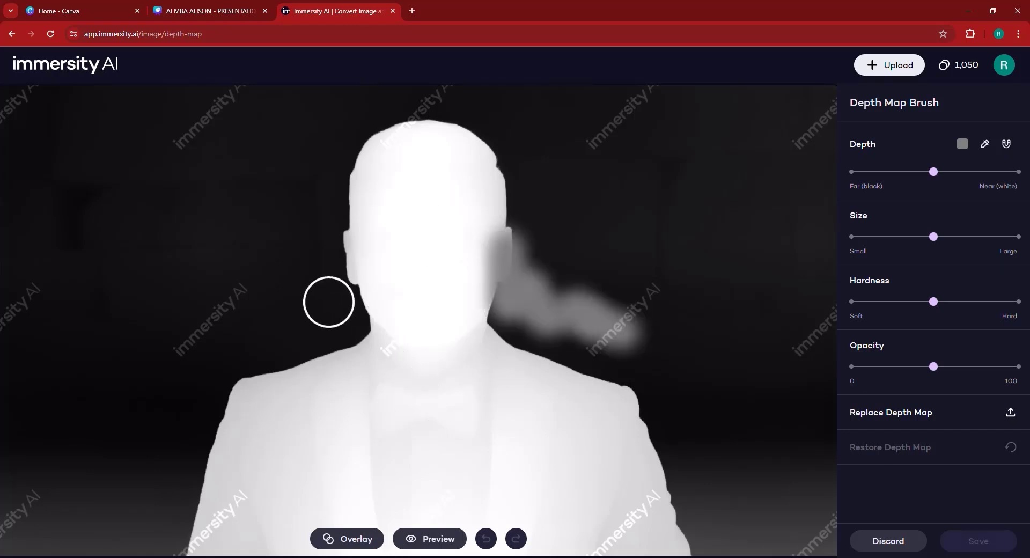
{"action": "left_click_drag", "start_coordinate": [341, 284], "coordinate": [256, 328]}
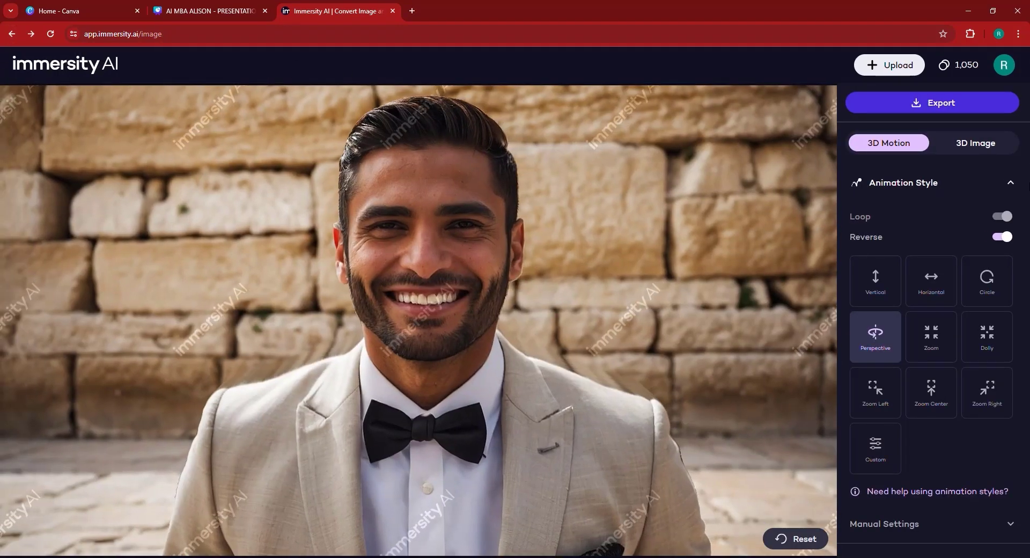
Export the animation with 1 repetition, keeping MP4 as the premium export format.
{"action": "left_click", "coordinate": [955, 105]}
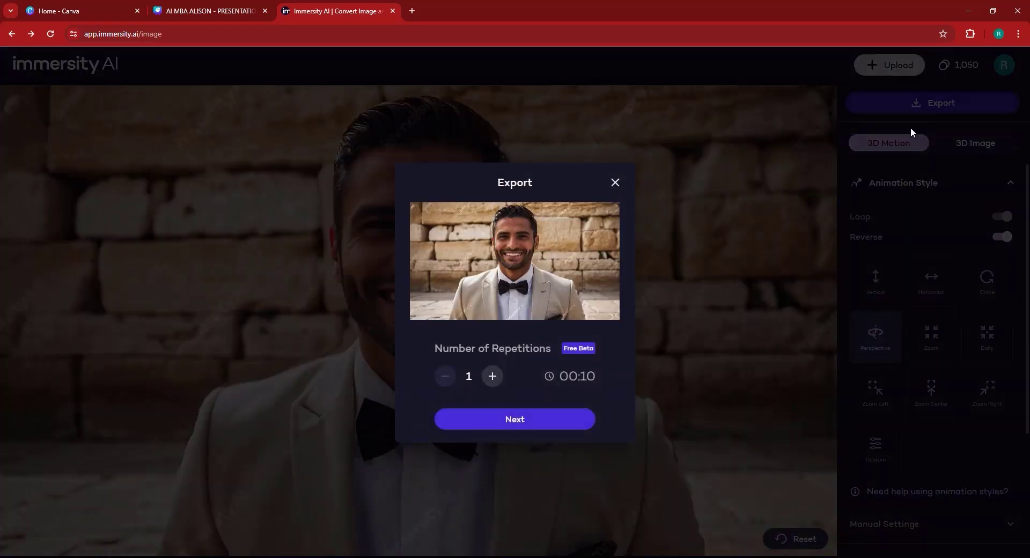
{"action": "left_click", "coordinate": [515, 420]}
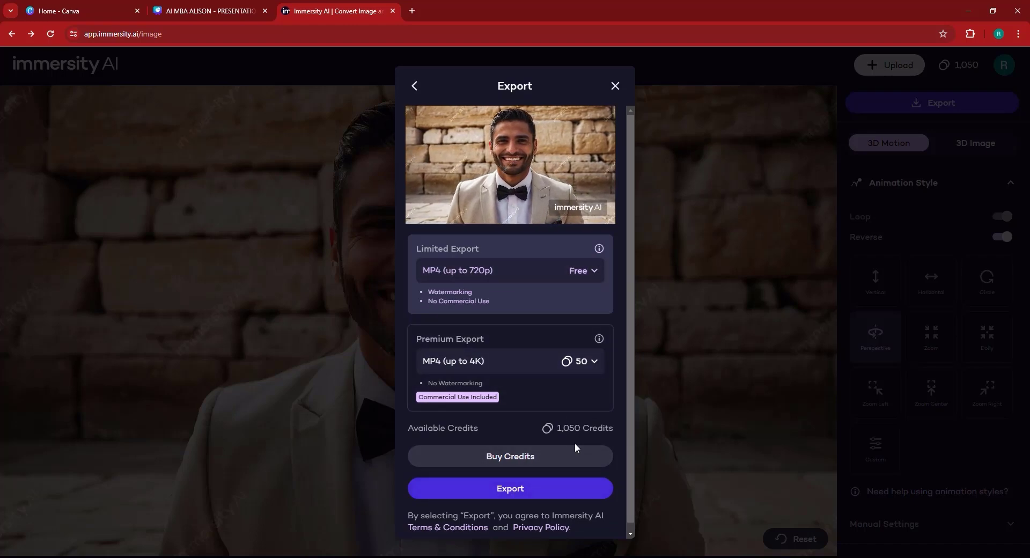
{"action": "left_click", "coordinate": [594, 365]}
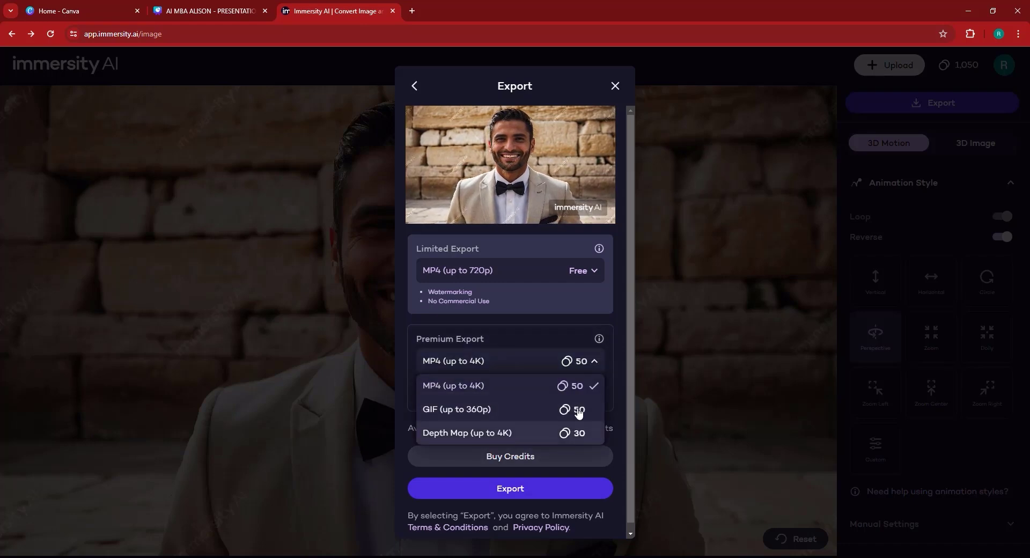
{"action": "left_click", "coordinate": [559, 387]}
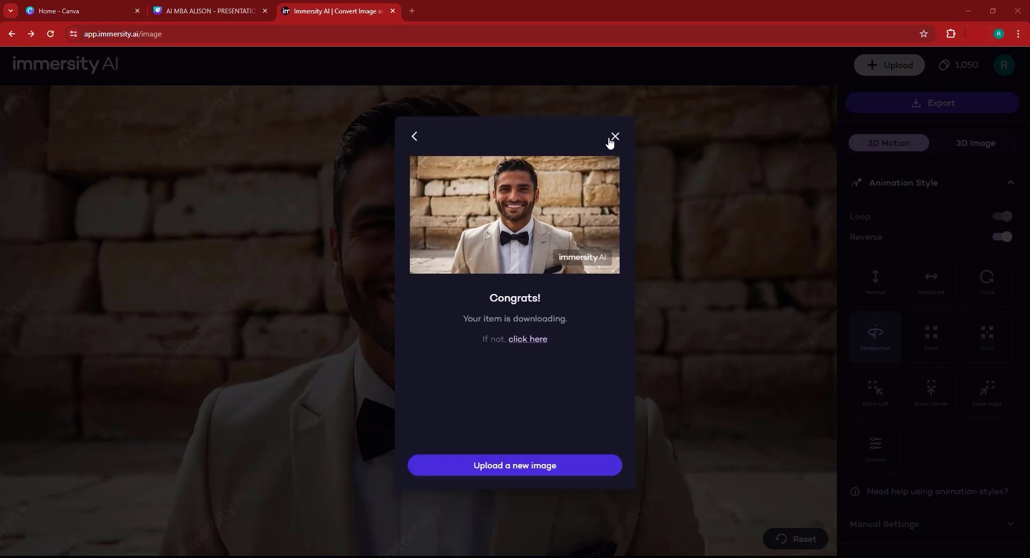
Close the Congrats dialog and find the completed 1,291 KB animation MP4 in Chrome's downloads.
{"action": "left_click", "coordinate": [613, 153]}
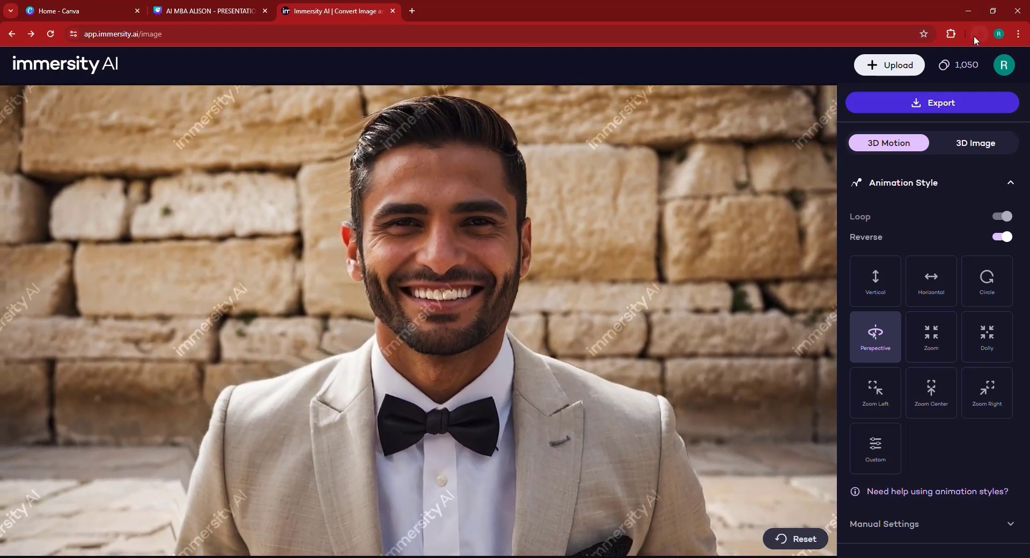
{"action": "left_click", "coordinate": [978, 34]}
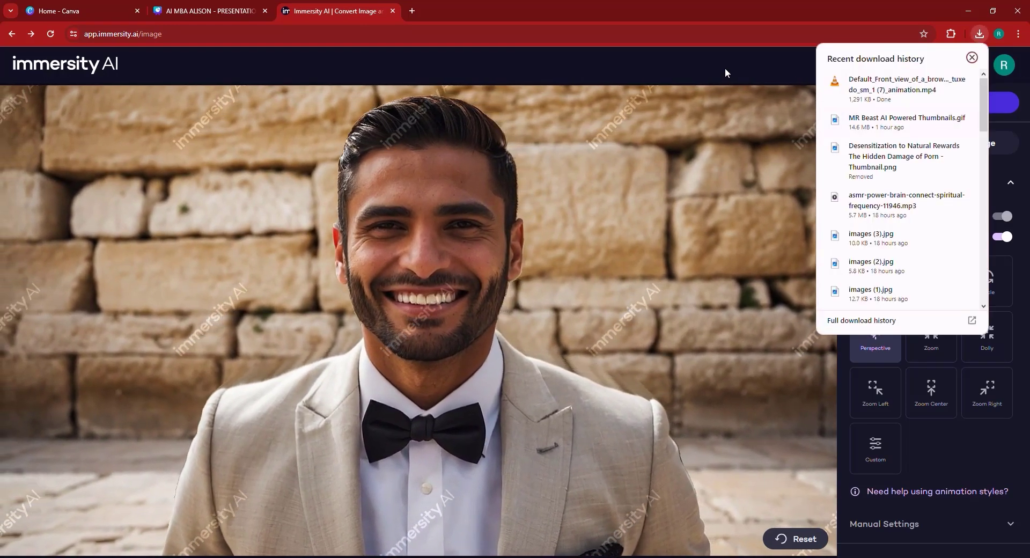
{"action": "left_click", "coordinate": [726, 69]}
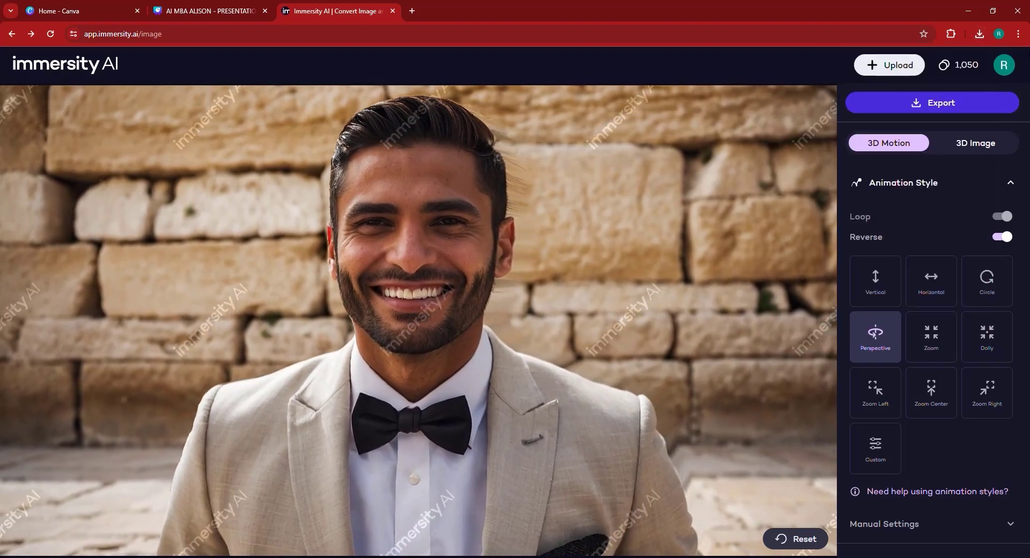
{"action": "left_click", "coordinate": [980, 34]}
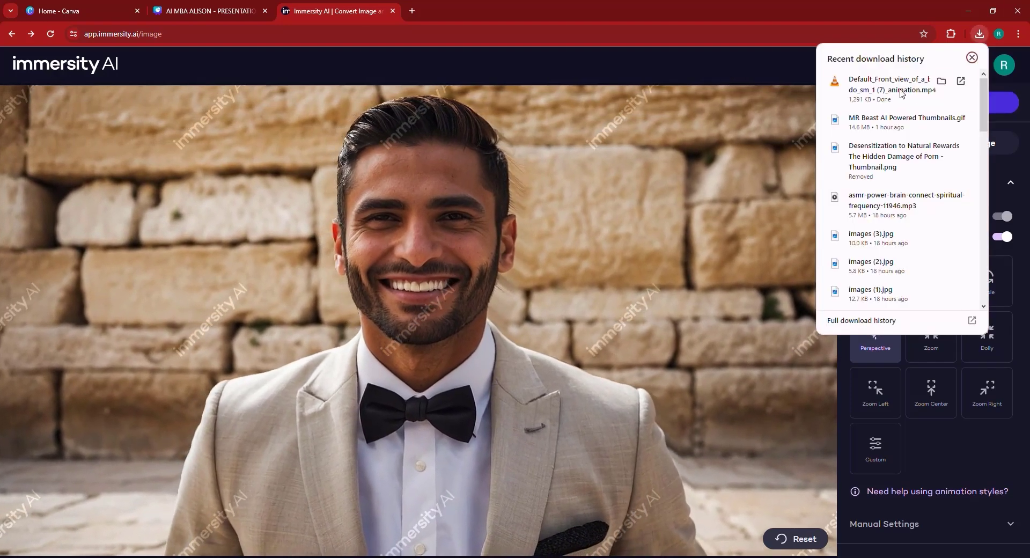